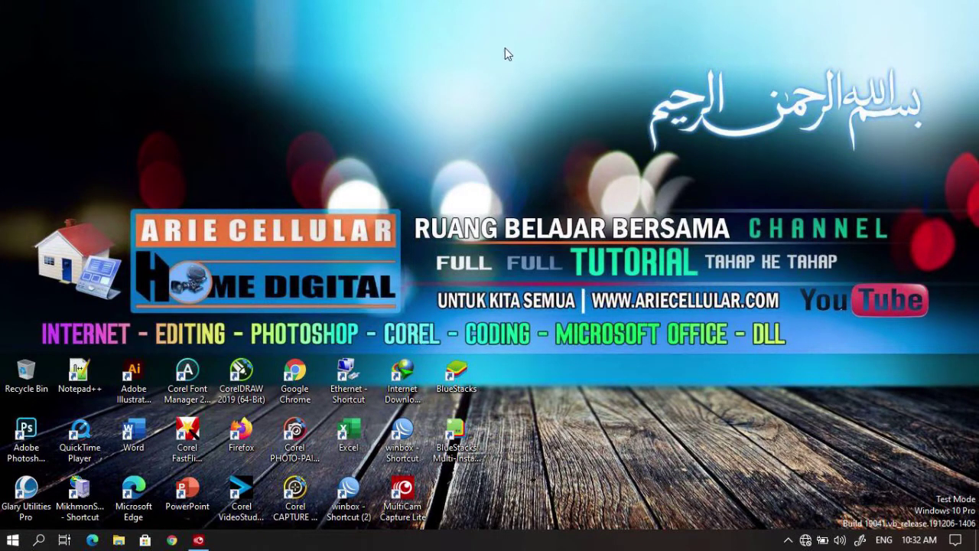
Step: Turn Wi-Fi back on and connect the laptop to the ARIECELLULAR network
{"action": "left_click", "coordinate": [803, 540]}
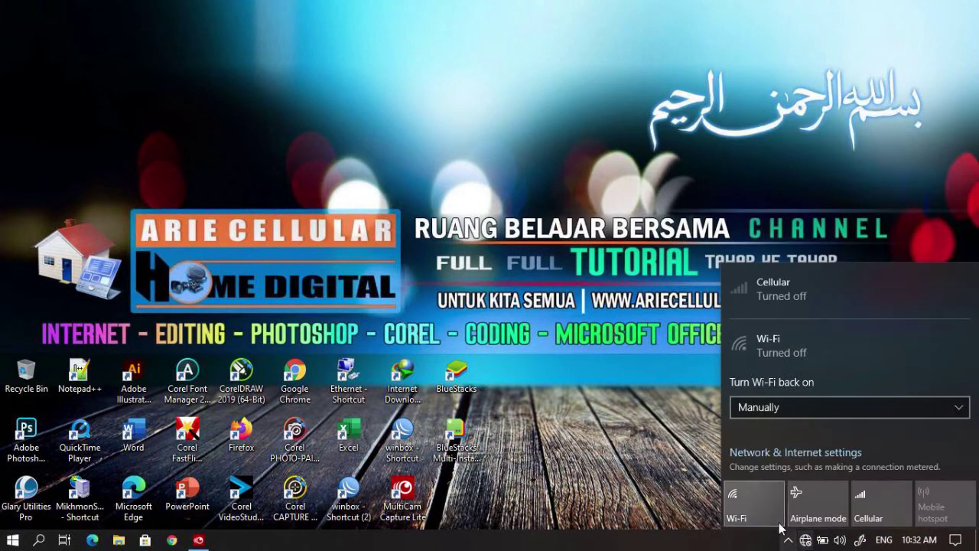
{"action": "left_click", "coordinate": [748, 505]}
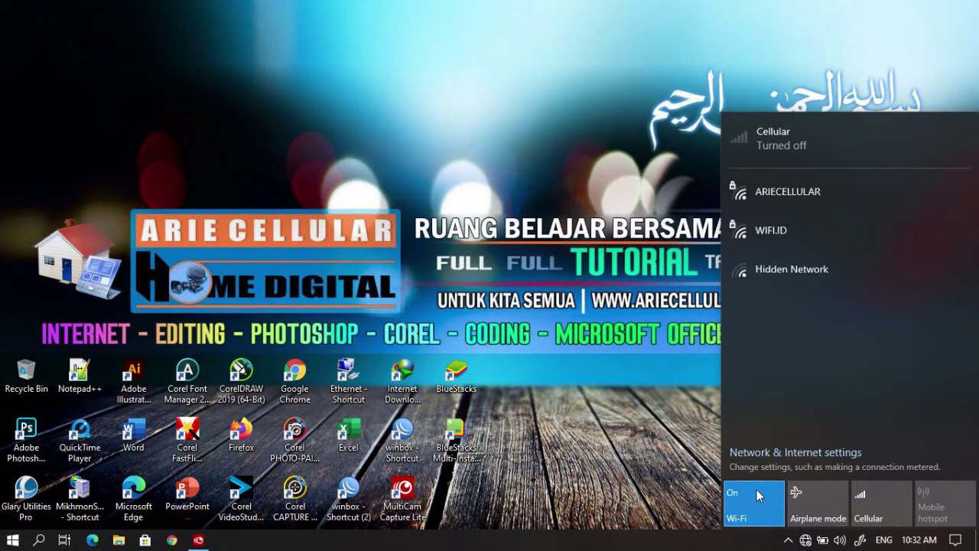
{"action": "left_click", "coordinate": [758, 198]}
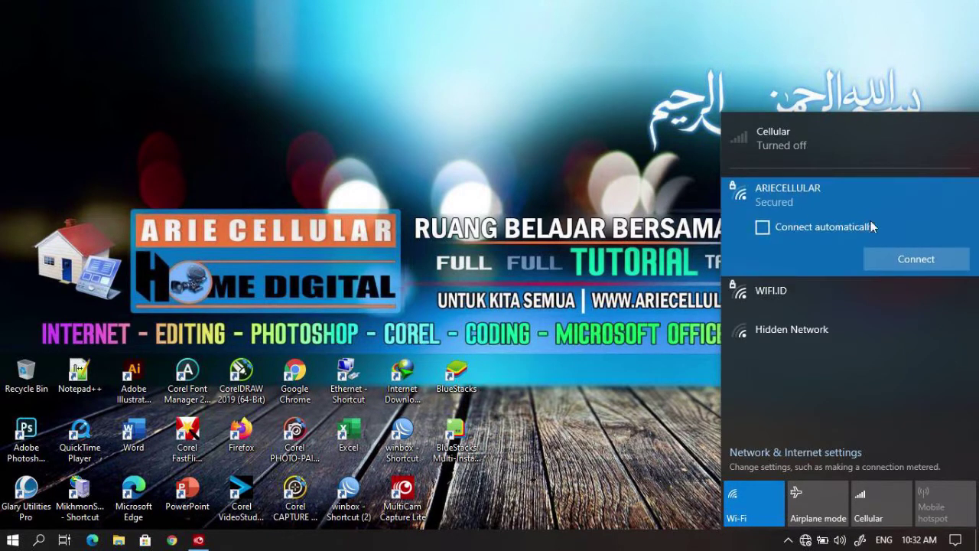
{"action": "left_click", "coordinate": [909, 264]}
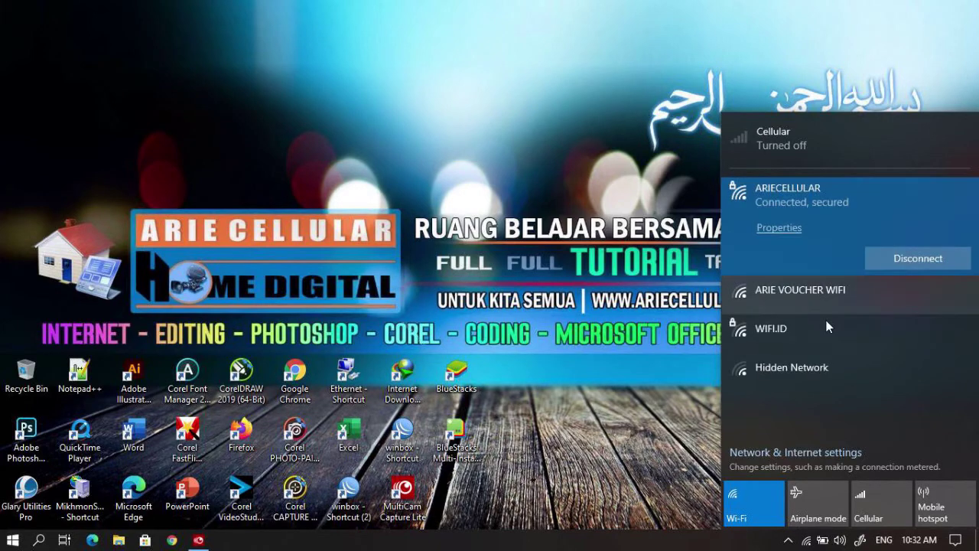
Step: Check the hidden taskbar icons, dismiss them, and bring up the Start menu
{"action": "left_click", "coordinate": [789, 538]}
{"action": "mouse_move", "coordinate": [800, 541]}
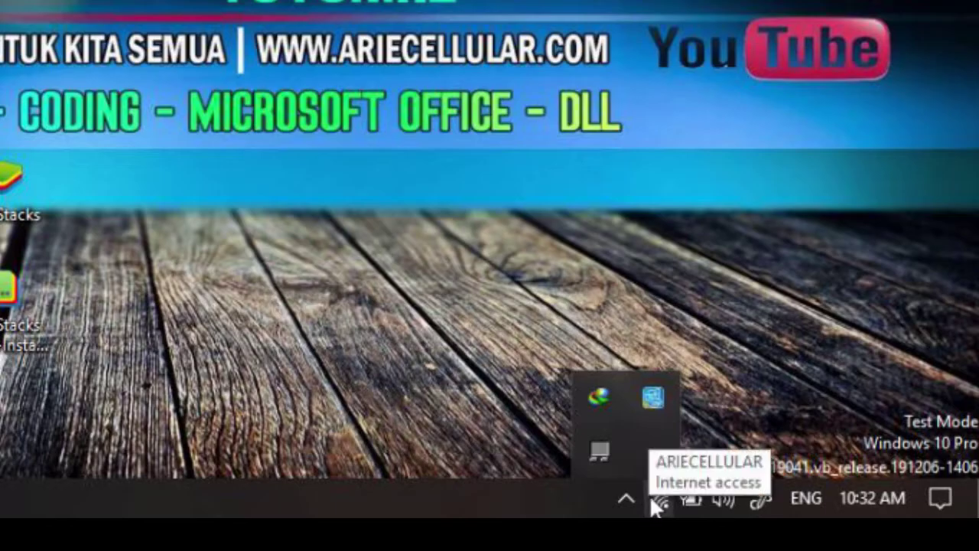
{"action": "left_click", "coordinate": [625, 499]}
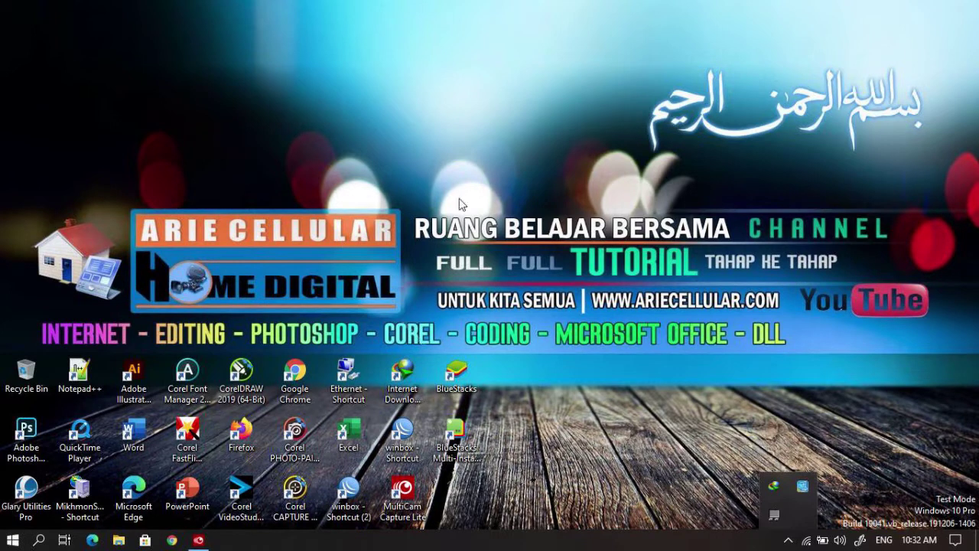
{"action": "left_click", "coordinate": [567, 285]}
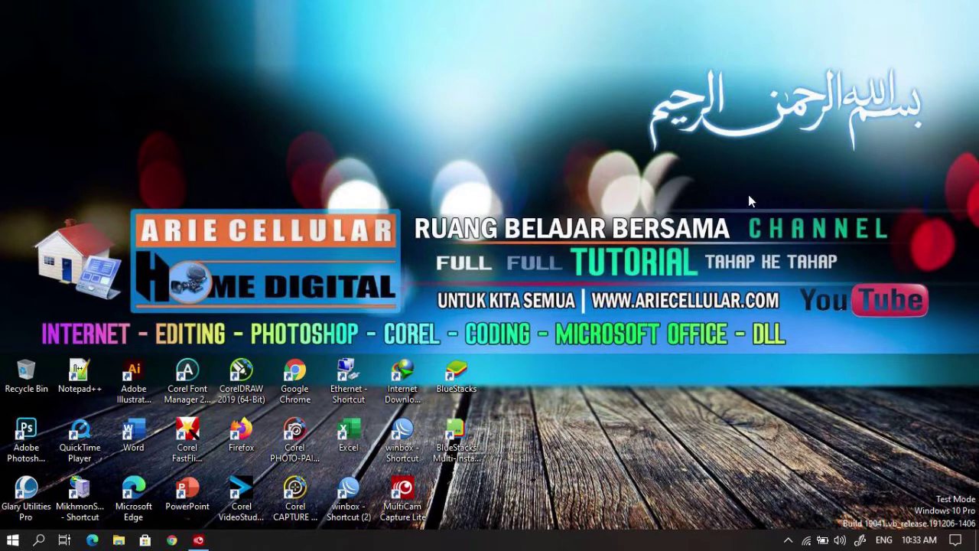
{"action": "left_click", "coordinate": [13, 540]}
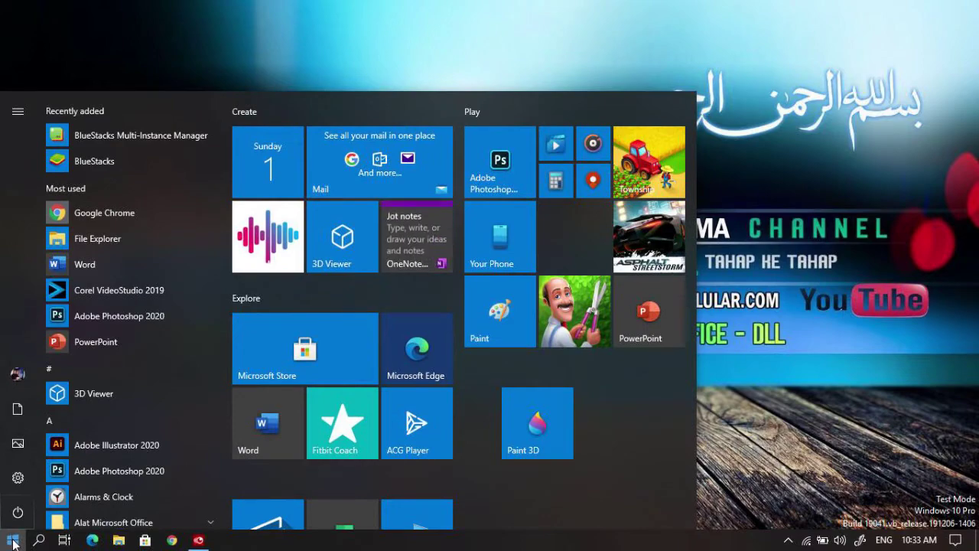
Step: Go from Start to Settings > Network & Internet to see the ARIECELLULAR status page
{"action": "left_click", "coordinate": [13, 541]}
{"action": "left_click", "coordinate": [13, 541]}
{"action": "mouse_move", "coordinate": [18, 484]}
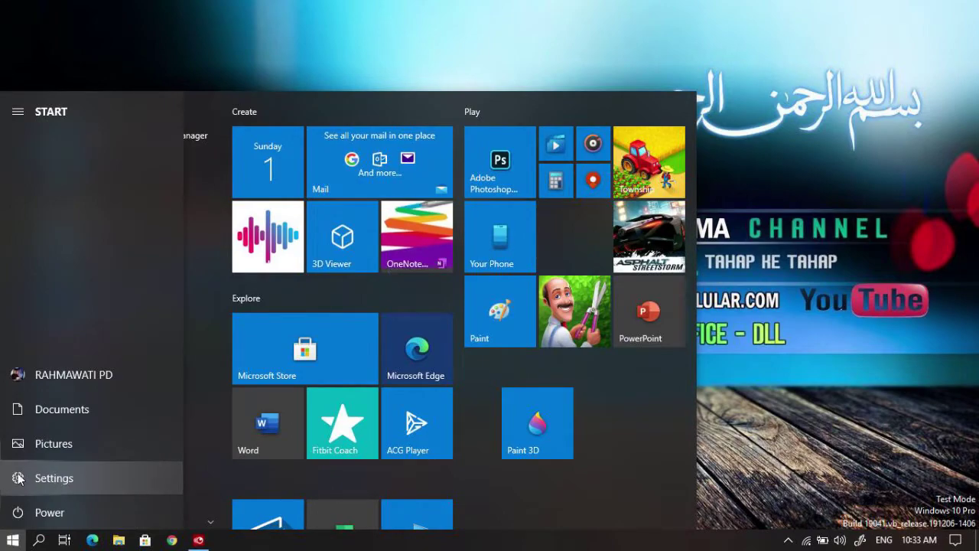
{"action": "left_click", "coordinate": [18, 478]}
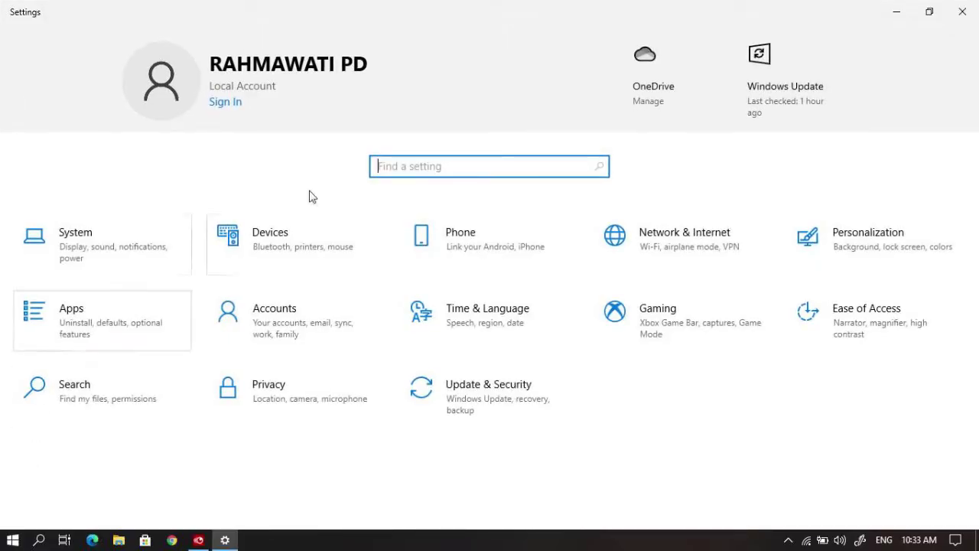
{"action": "left_click", "coordinate": [696, 243]}
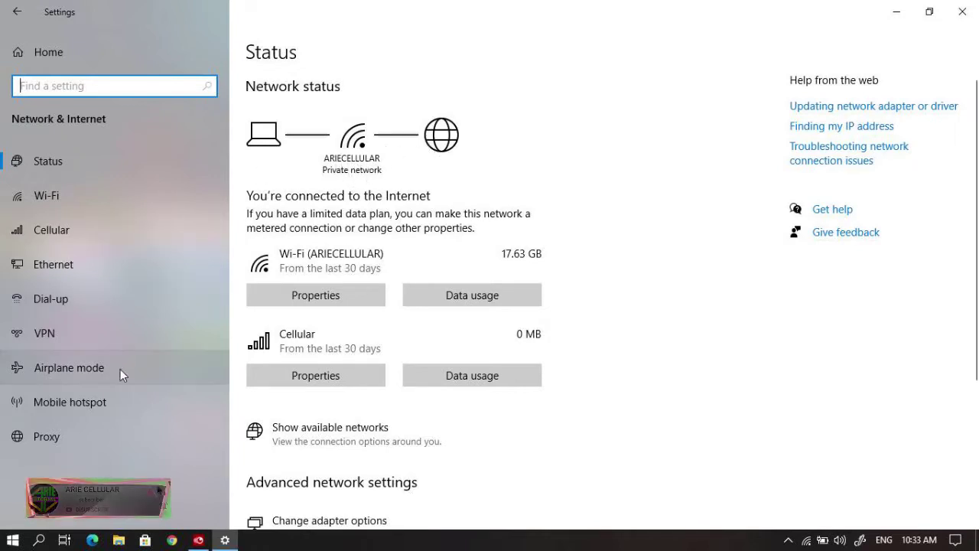
Step: Switch on Mobile hotspot sharing and open the Edit dialog for network ProBook 440
{"action": "left_click", "coordinate": [114, 398]}
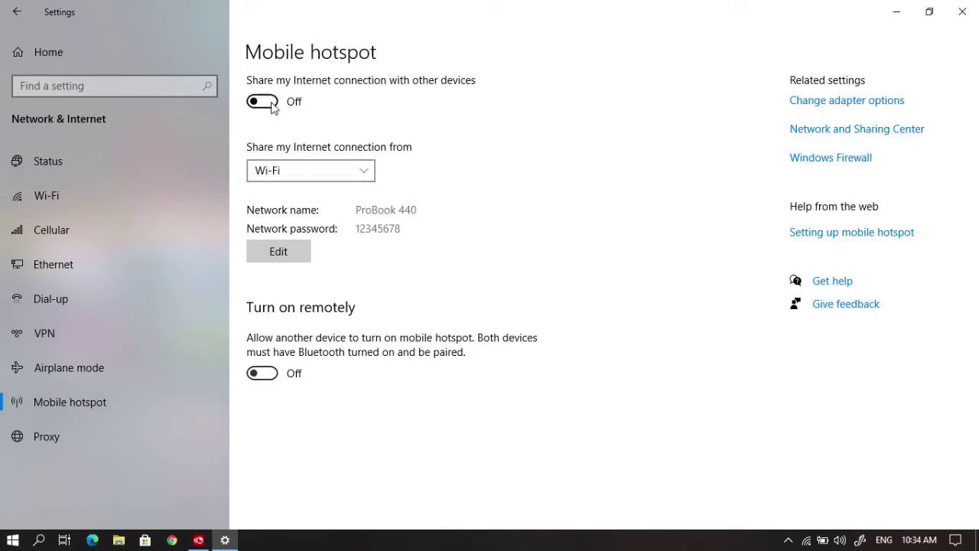
{"action": "left_click", "coordinate": [263, 102]}
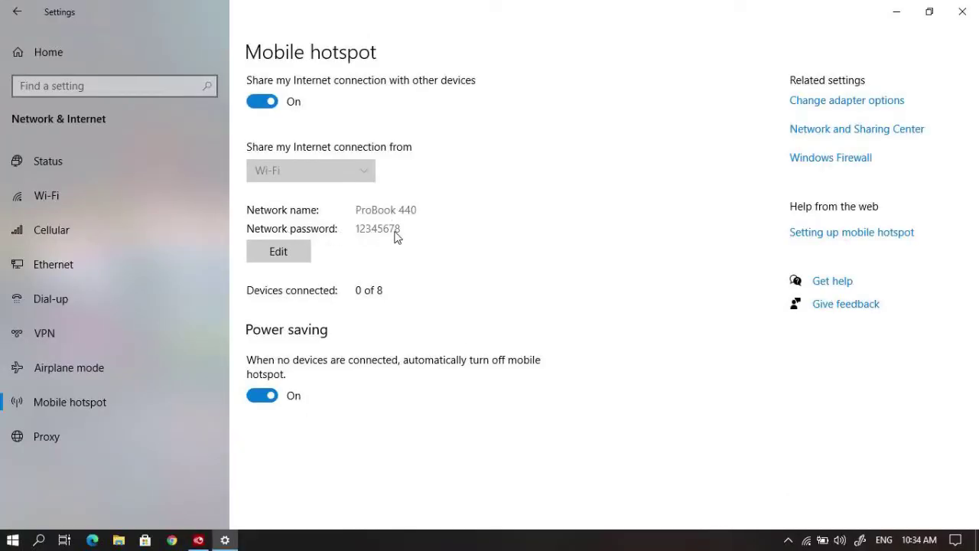
{"action": "left_click", "coordinate": [328, 251]}
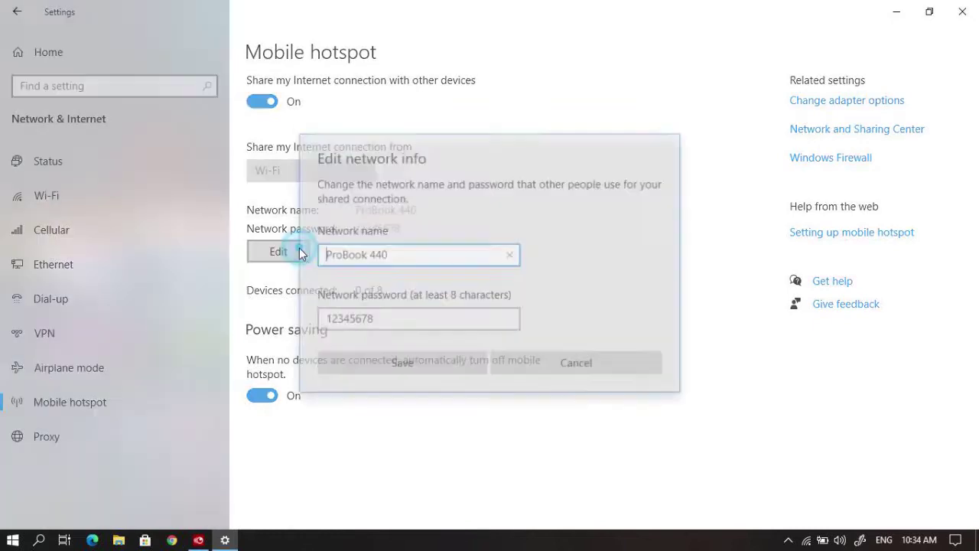
Step: Rename the hotspot from ProBook 440 to Laptoku, set a new network password, and save
{"action": "left_click_drag", "start_coordinate": [403, 253], "coordinate": [247, 260]}
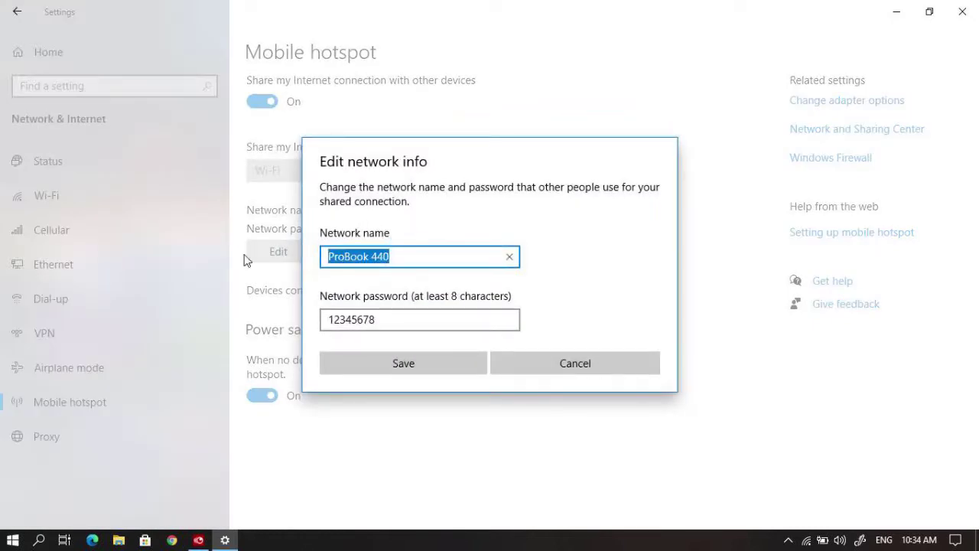
{"action": "type", "text": "Laptoku"}
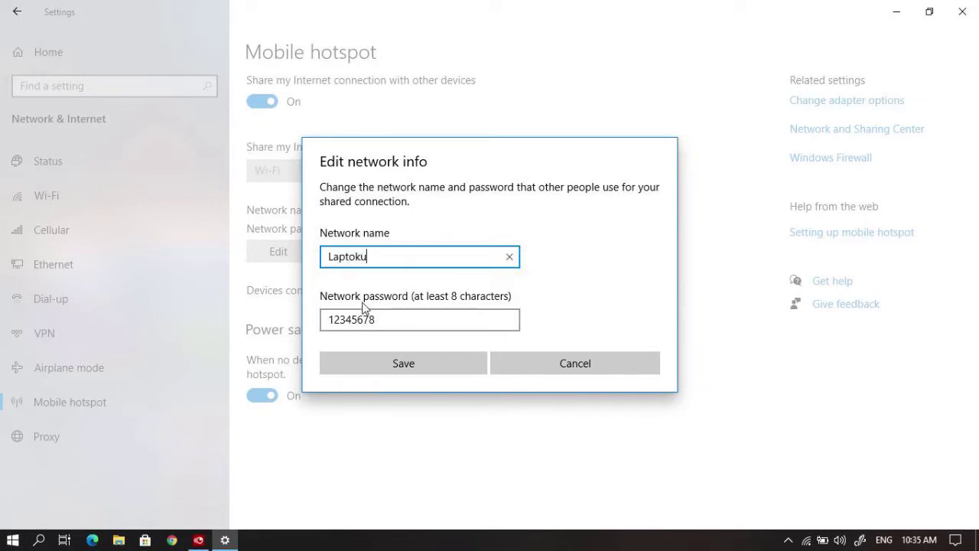
{"action": "left_click", "coordinate": [385, 316]}
{"action": "left_click_drag", "start_coordinate": [382, 319], "coordinate": [324, 318]}
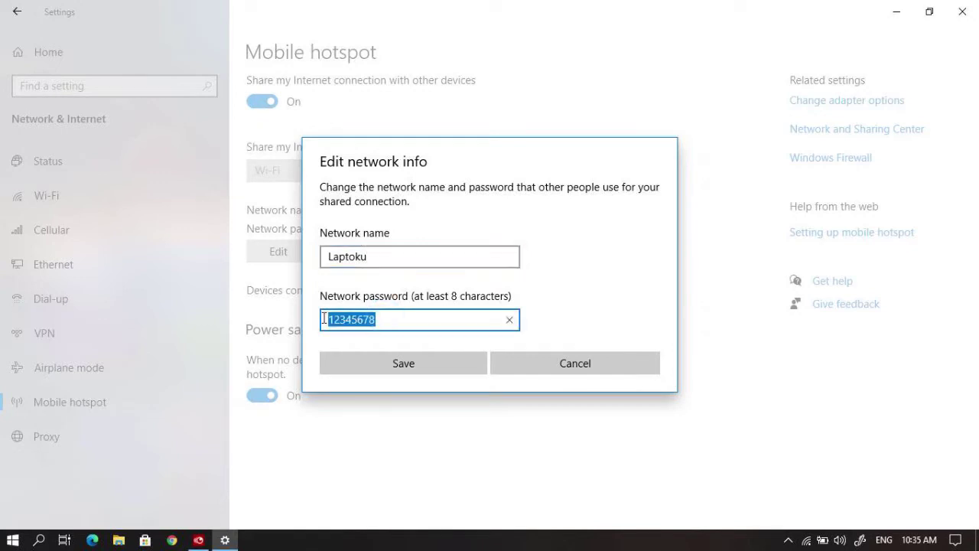
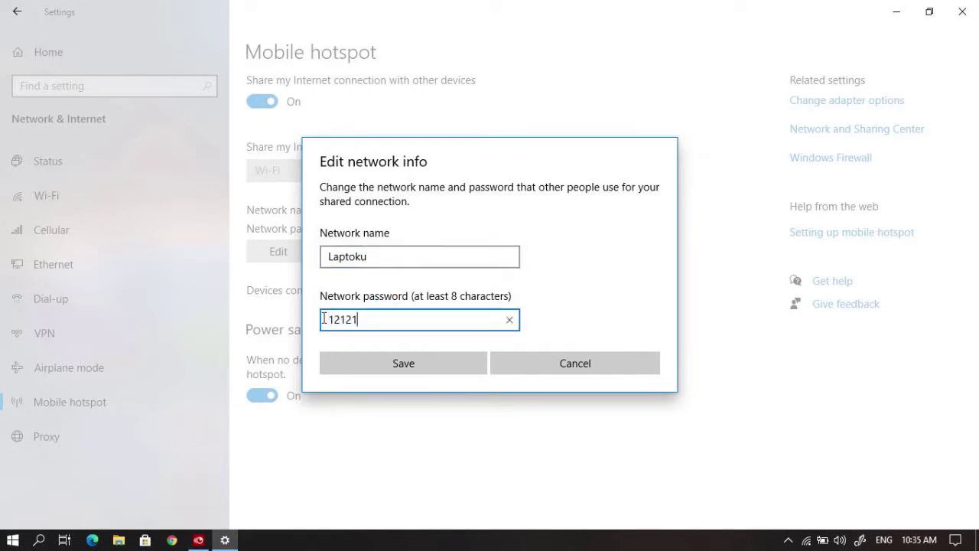
{"action": "left_click", "coordinate": [420, 362]}
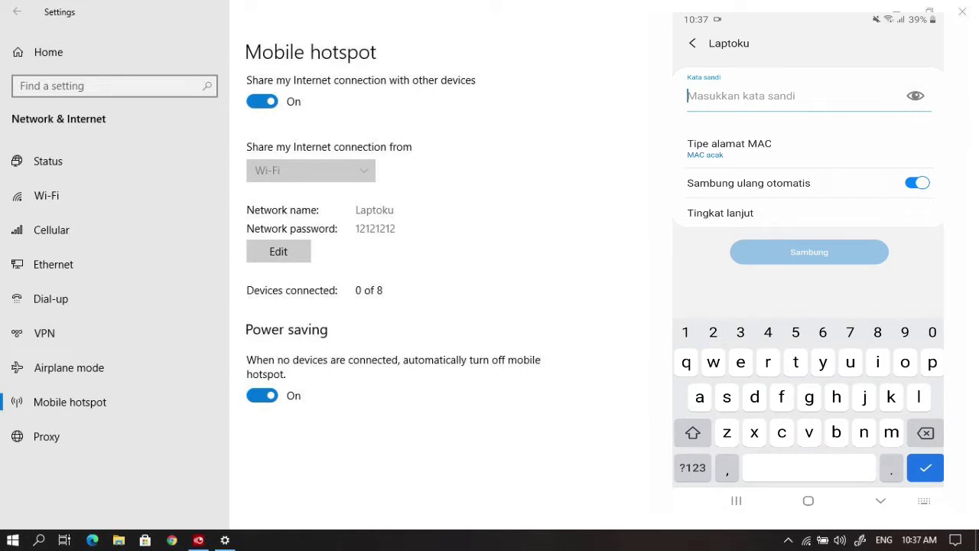
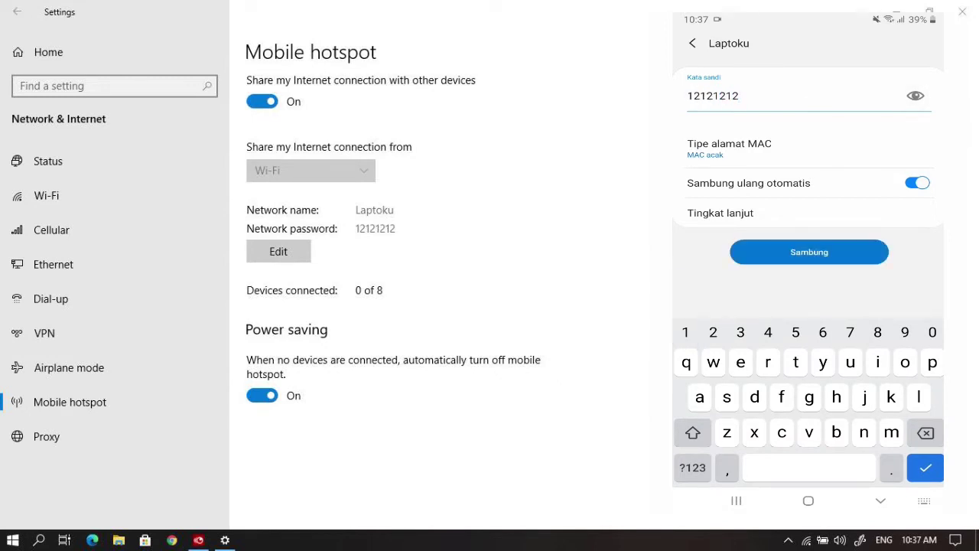
Step: Enter the hotspot password in the phone's Laptoku prompt and connect
{"action": "key", "text": "Return"}
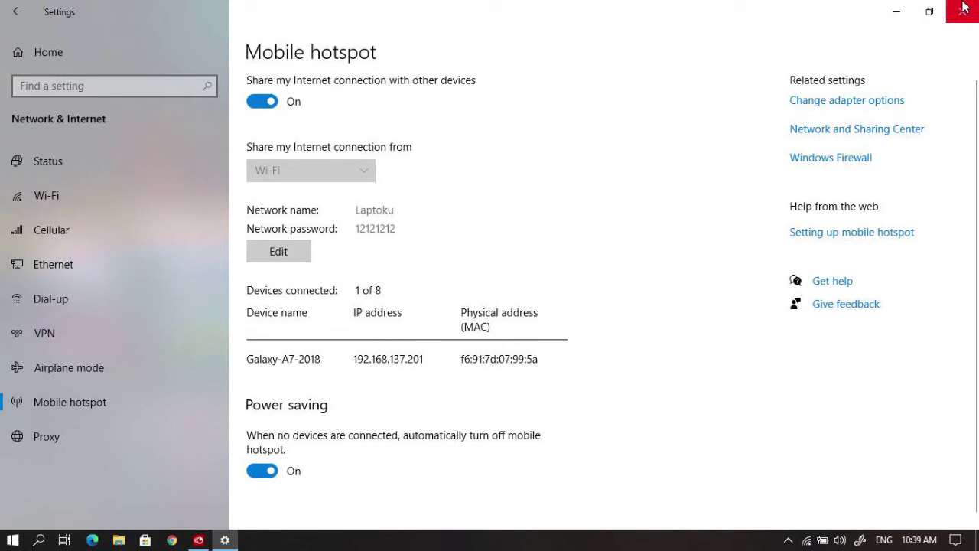
Step: Once Galaxy-A7-2018 shows connected, switch the Mobile hotspot off and close Settings
{"action": "left_click", "coordinate": [272, 106]}
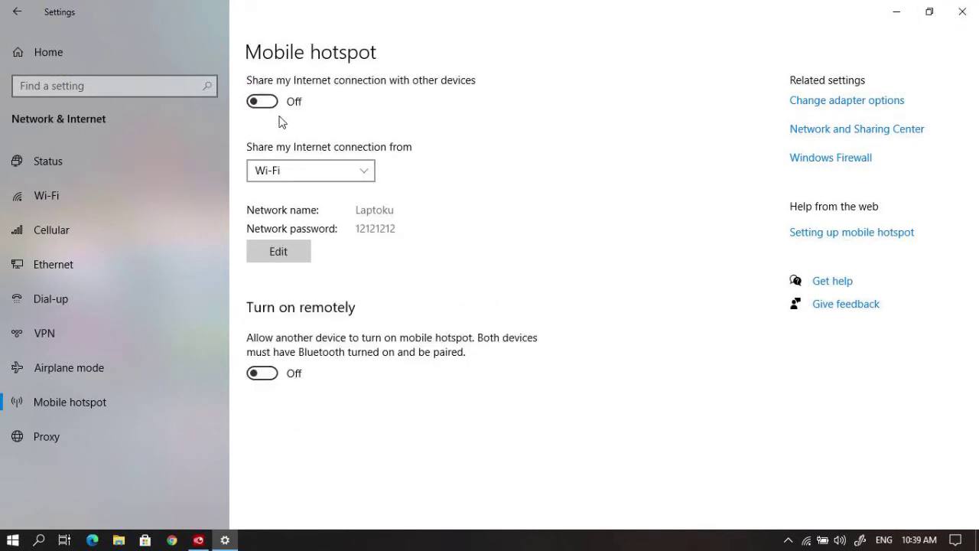
{"action": "left_click", "coordinate": [962, 10]}
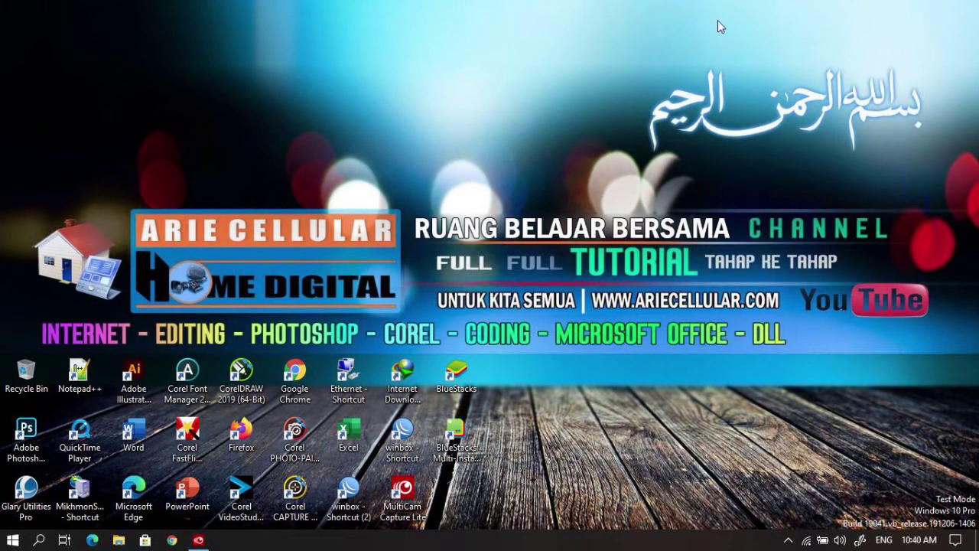
Step: In Settings > Devices, switch Bluetooth on, making the PC discoverable as ARIECELLULAR02, then return Home
{"action": "left_click", "coordinate": [12, 539]}
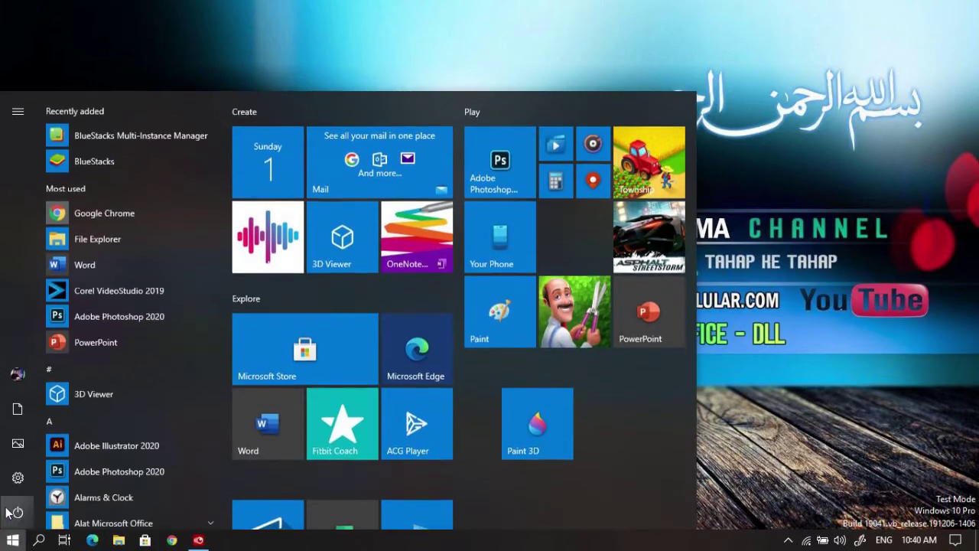
{"action": "left_click", "coordinate": [17, 481]}
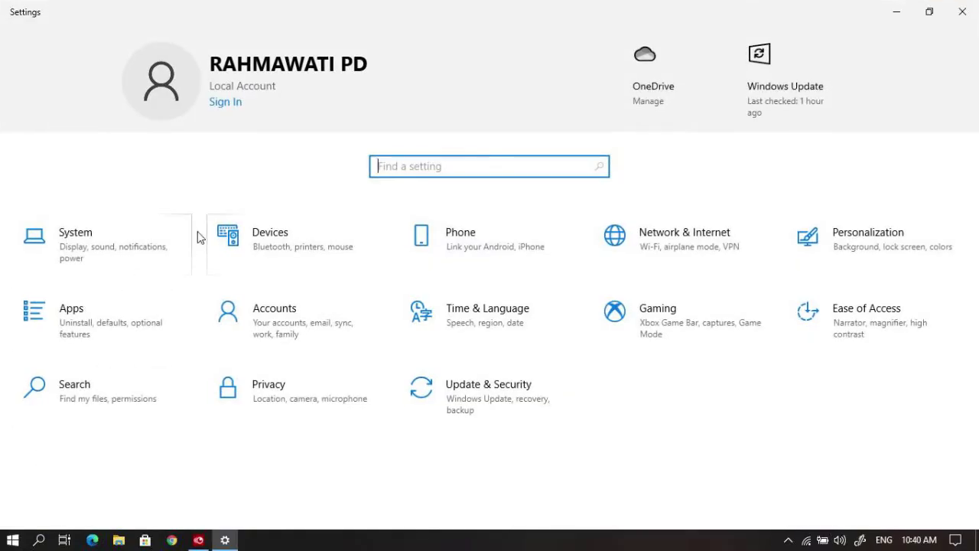
{"action": "left_click", "coordinate": [277, 249]}
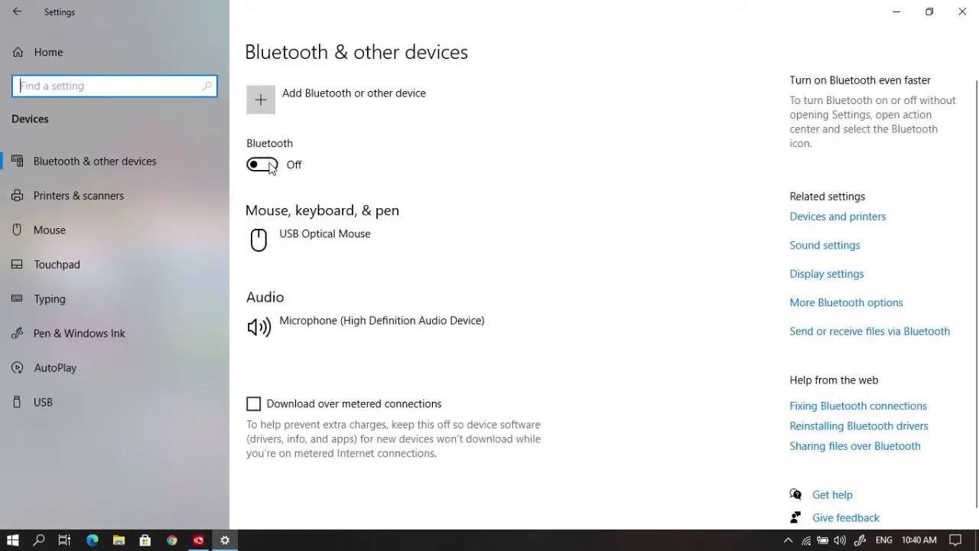
{"action": "left_click", "coordinate": [268, 166]}
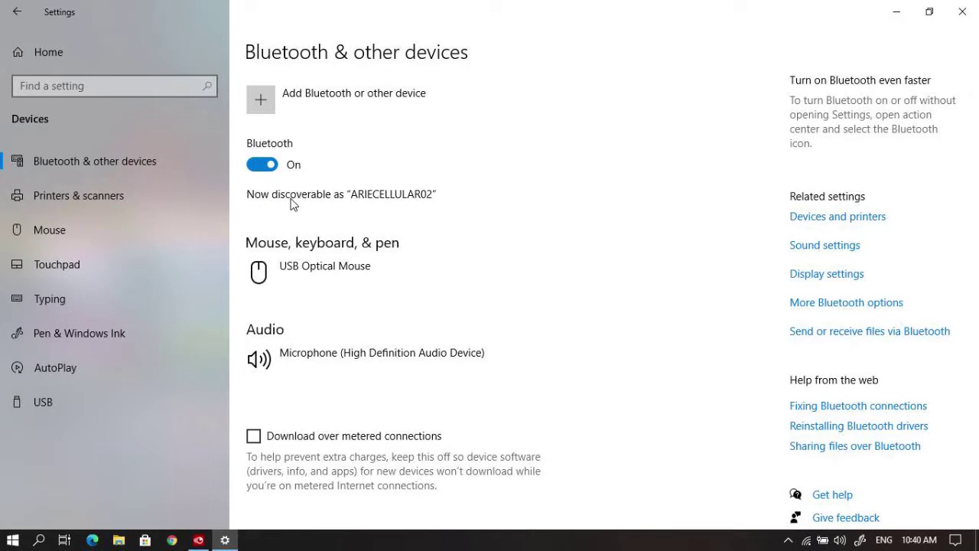
{"action": "left_click", "coordinate": [44, 56]}
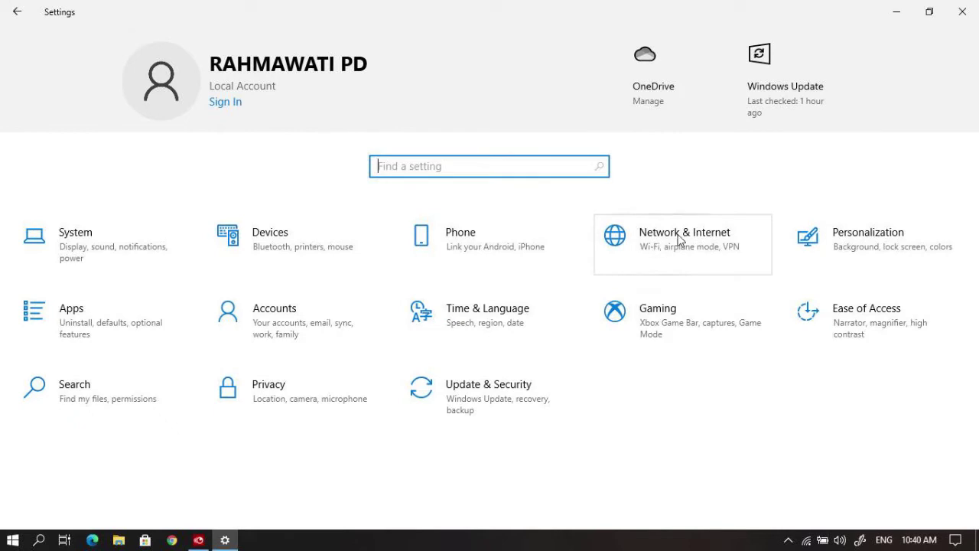
Step: Set Mobile hotspot to share over Bluetooth, enable Turn on remotely, and switch sharing on
{"action": "left_click", "coordinate": [687, 236]}
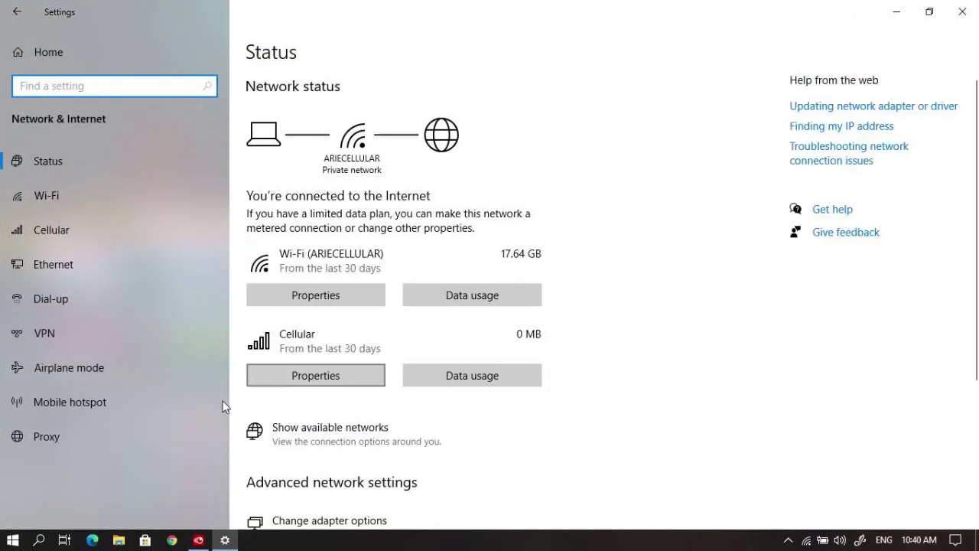
{"action": "left_click", "coordinate": [89, 405]}
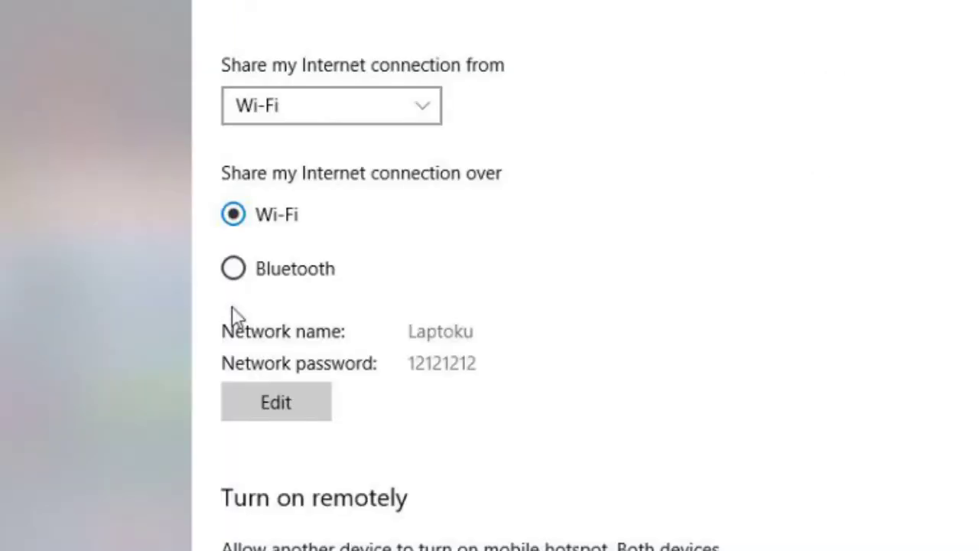
{"action": "left_click", "coordinate": [236, 270]}
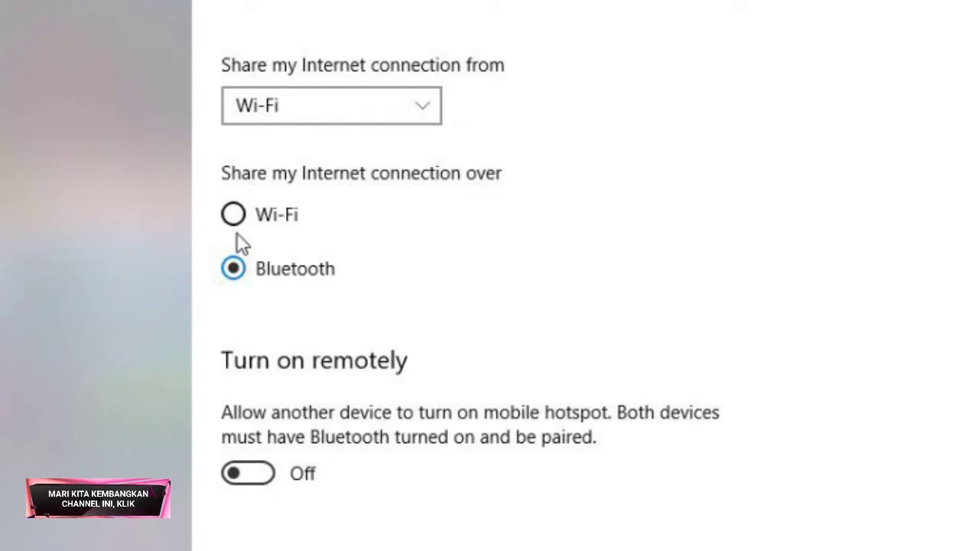
{"action": "left_click", "coordinate": [235, 214]}
{"action": "left_click", "coordinate": [239, 271]}
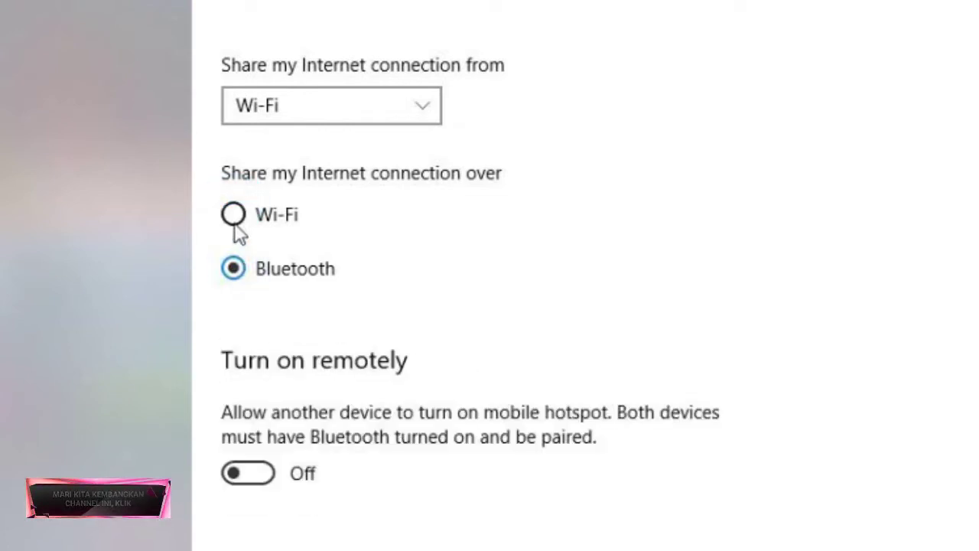
{"action": "left_click", "coordinate": [234, 215]}
{"action": "left_click", "coordinate": [239, 271]}
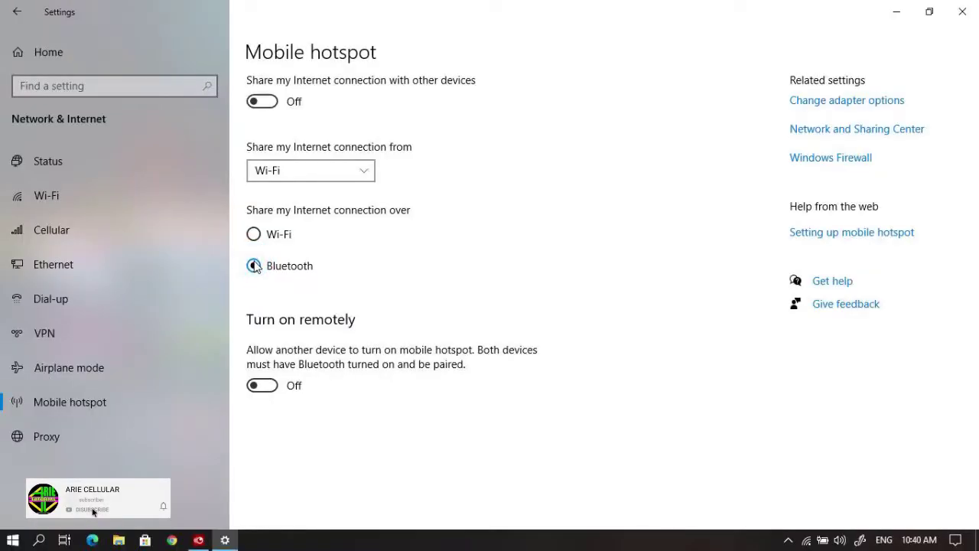
{"action": "left_click", "coordinate": [261, 386]}
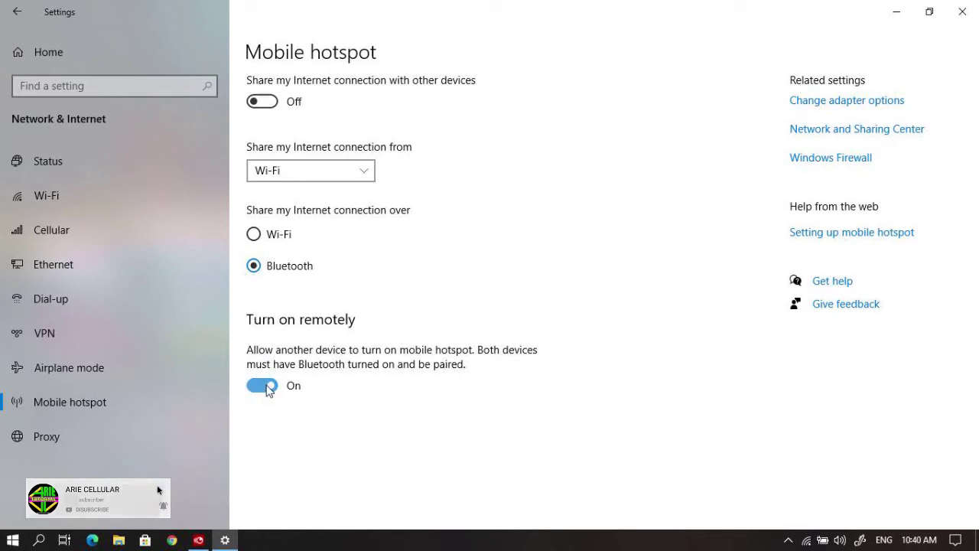
{"action": "left_click", "coordinate": [258, 107]}
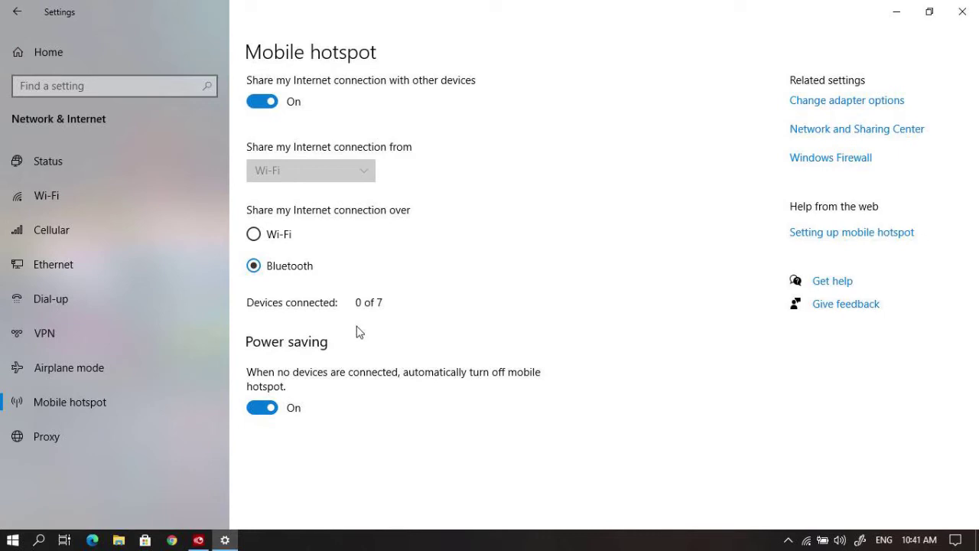
Step: Under Devices, add a Bluetooth device and search until Galaxy A7 (2018) appears
{"action": "left_click", "coordinate": [74, 53]}
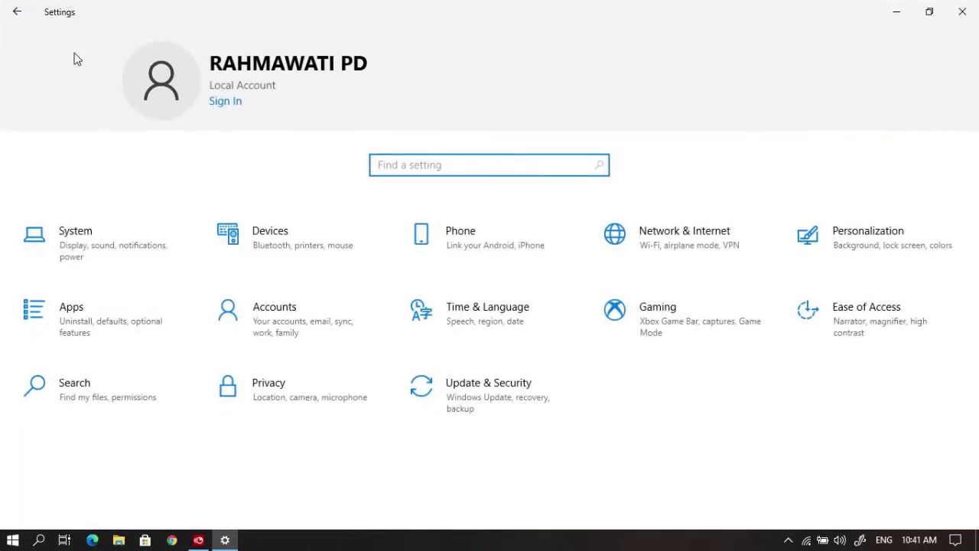
{"action": "left_click", "coordinate": [276, 247]}
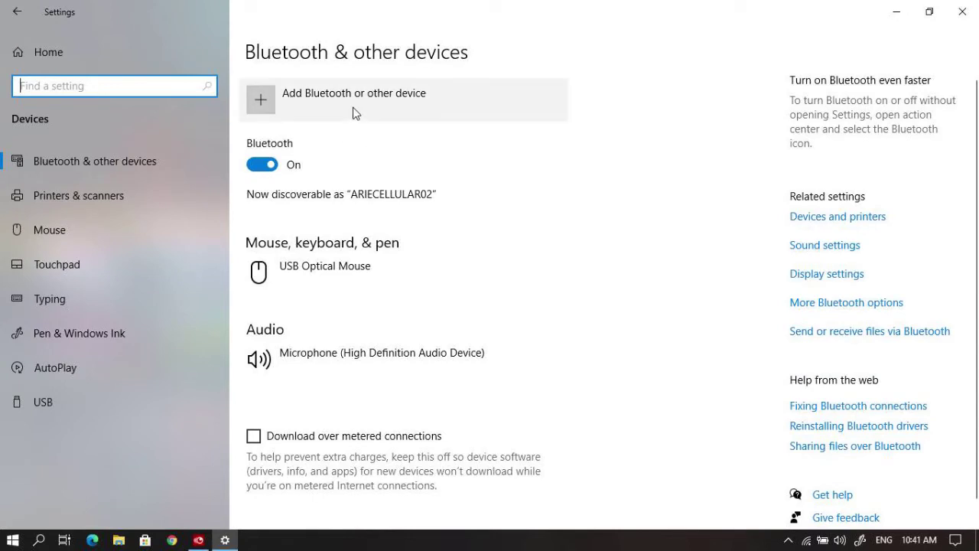
{"action": "left_click", "coordinate": [395, 104]}
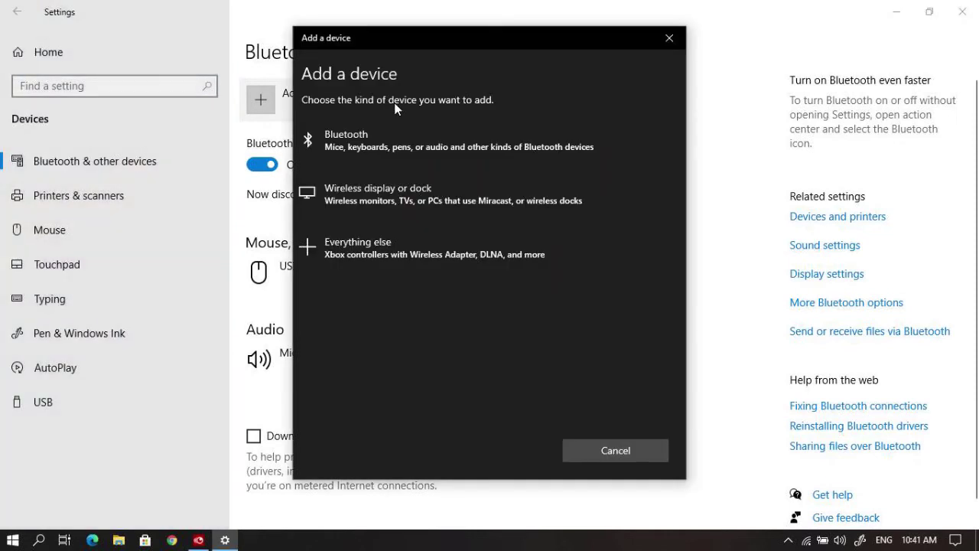
{"action": "left_click", "coordinate": [384, 145]}
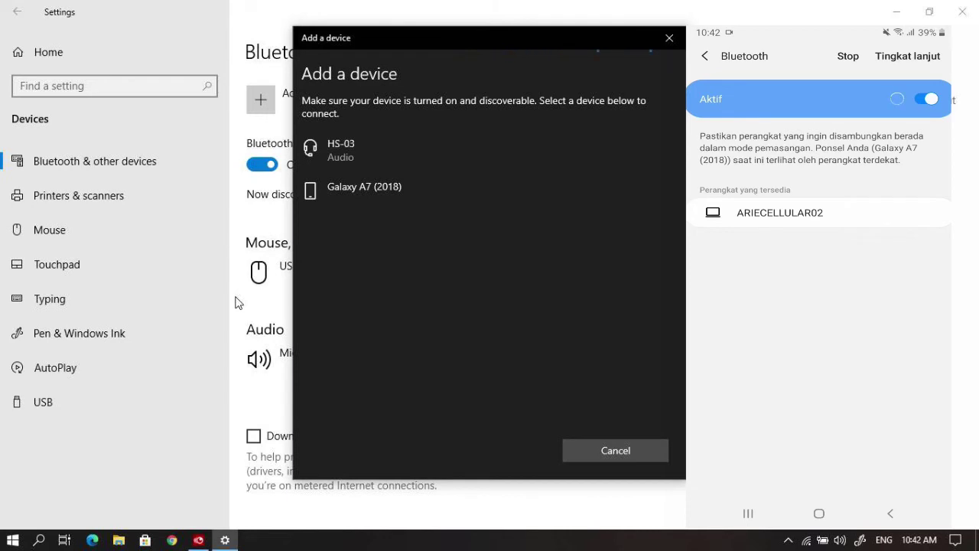
Step: Pair Galaxy A7 (2018) after confirming the matching PIN, then close the finished dialog
{"action": "left_click", "coordinate": [374, 201]}
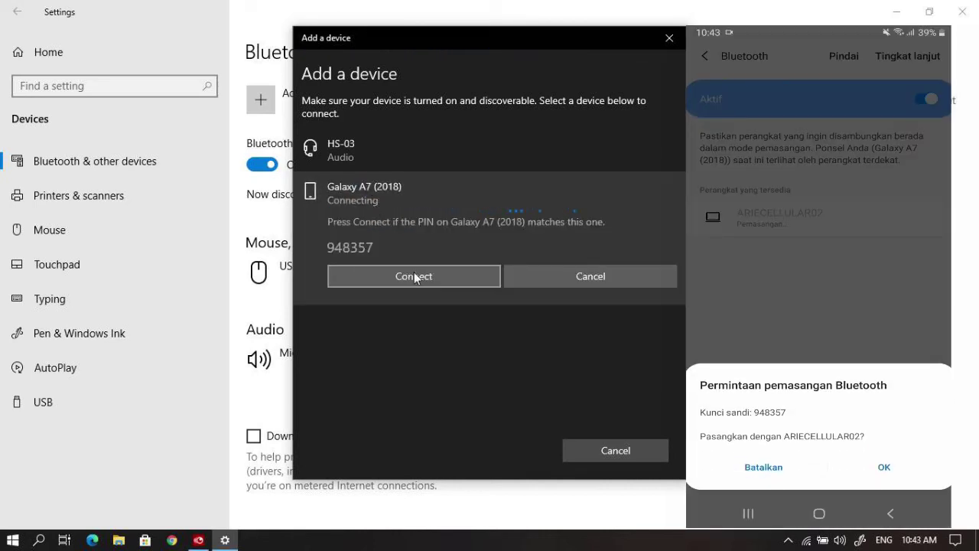
{"action": "left_click", "coordinate": [415, 278]}
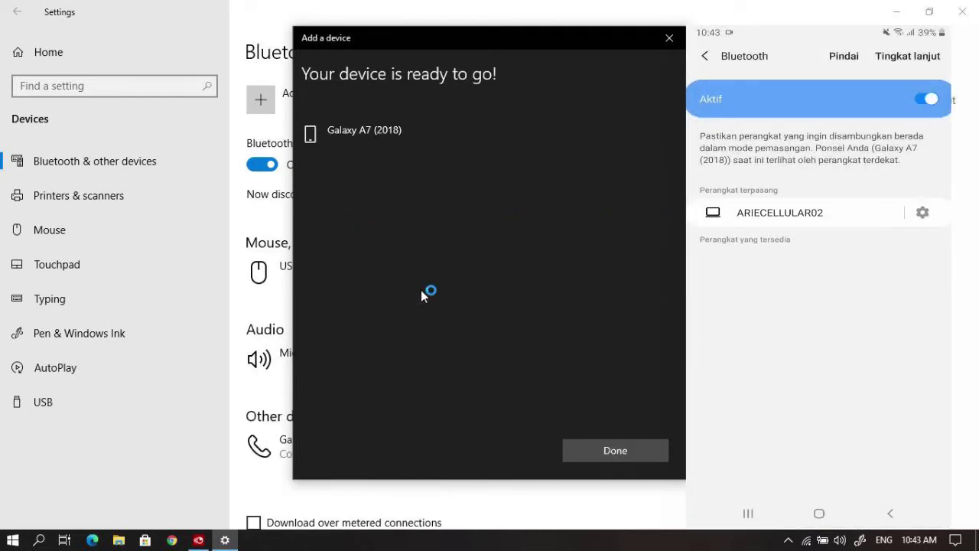
{"action": "left_click_drag", "start_coordinate": [438, 43], "coordinate": [260, 49]}
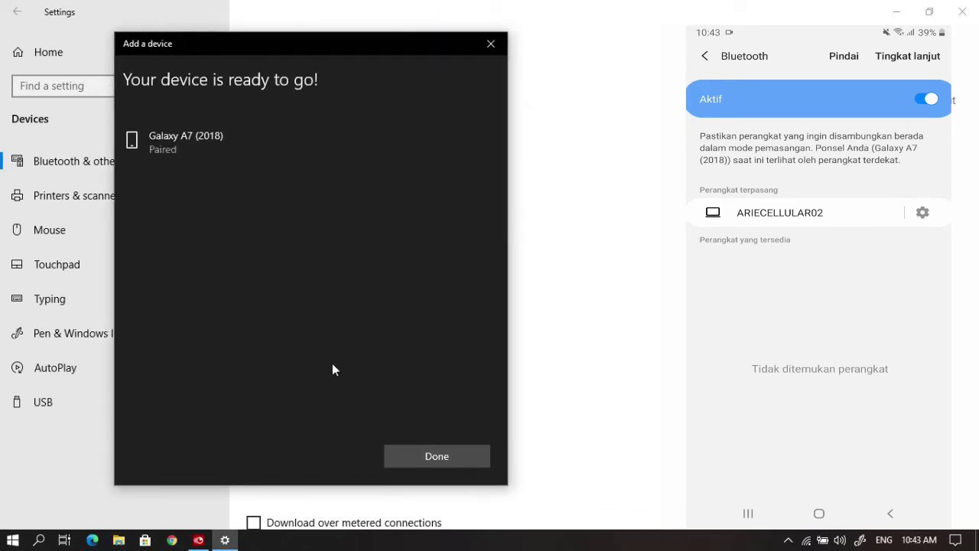
{"action": "left_click", "coordinate": [464, 456]}
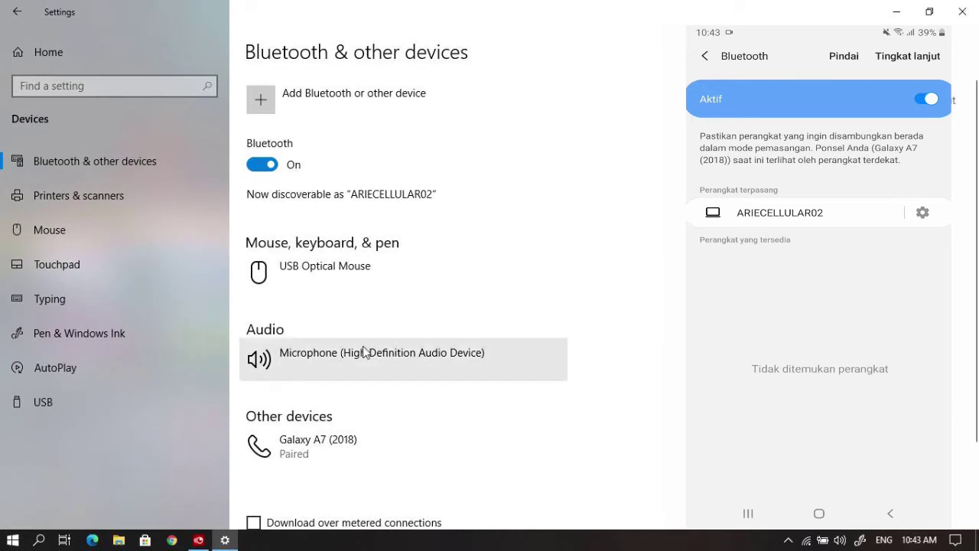
Step: Connect the Galaxy A7 (2018) under Other devices over Bluetooth, then close Settings
{"action": "scroll", "coordinate": [363, 406], "scroll_direction": "down", "scroll_amount": 2}
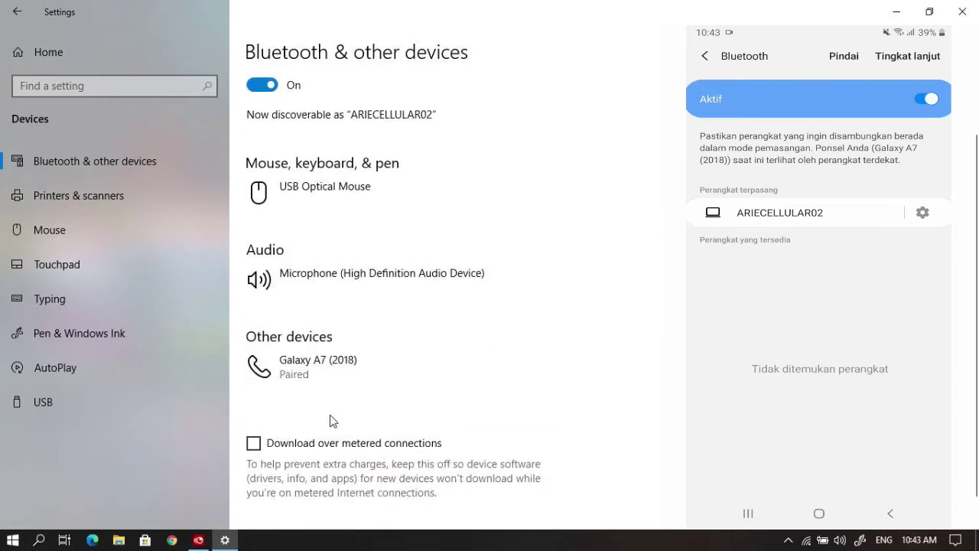
{"action": "left_click", "coordinate": [309, 372]}
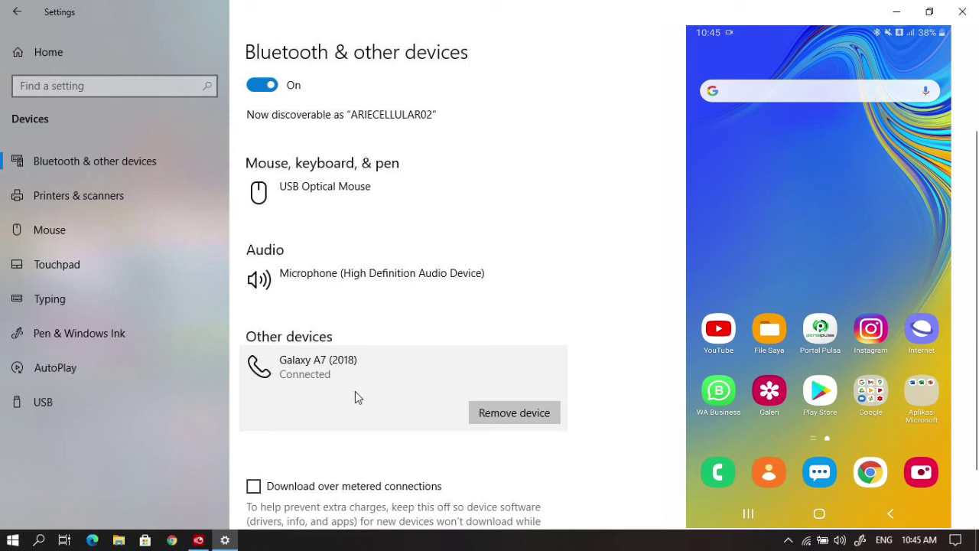
{"action": "left_click", "coordinate": [962, 11]}
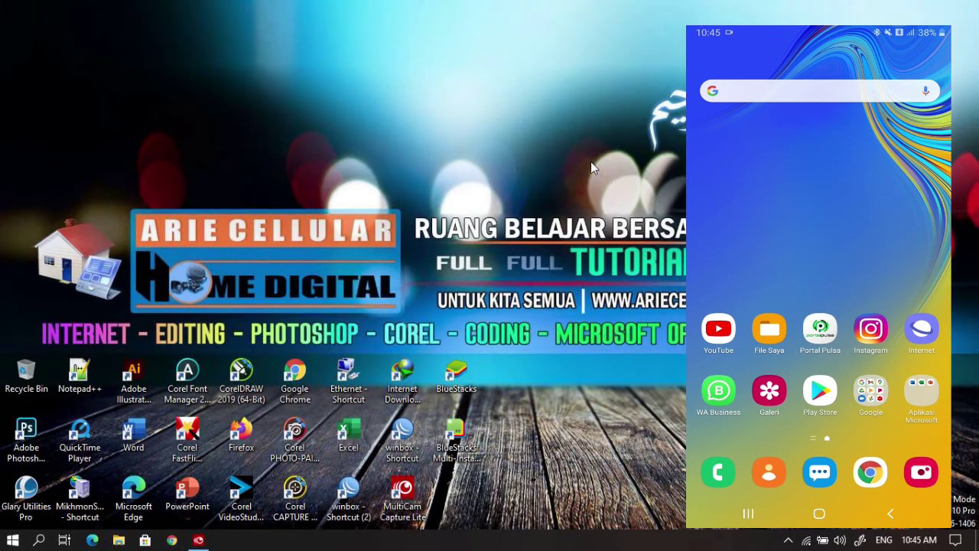